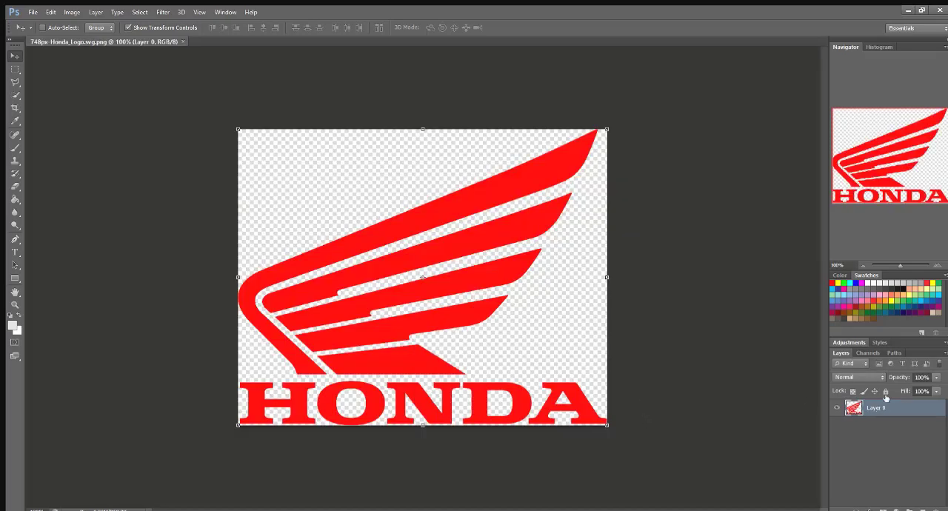
Step: Unlock the logo layer and add a new empty layer above it
left_click(885, 392)
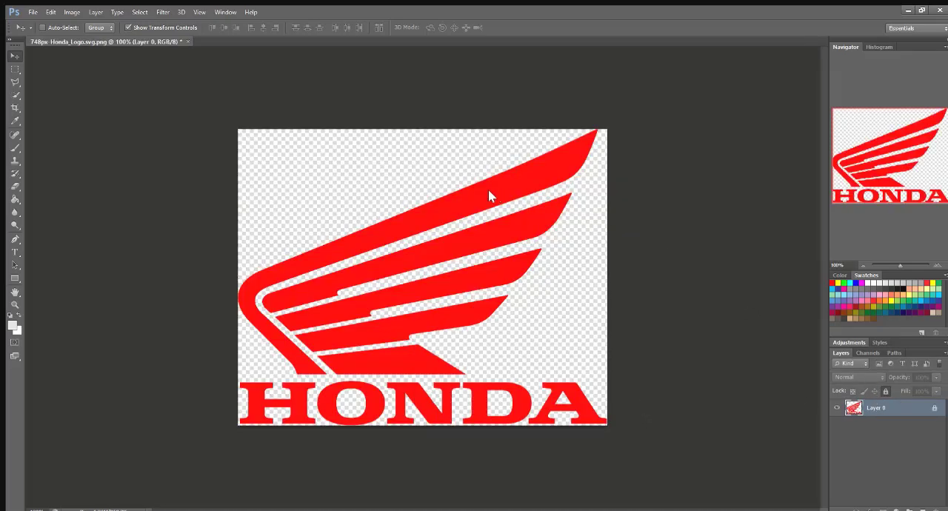
left_click(934, 407)
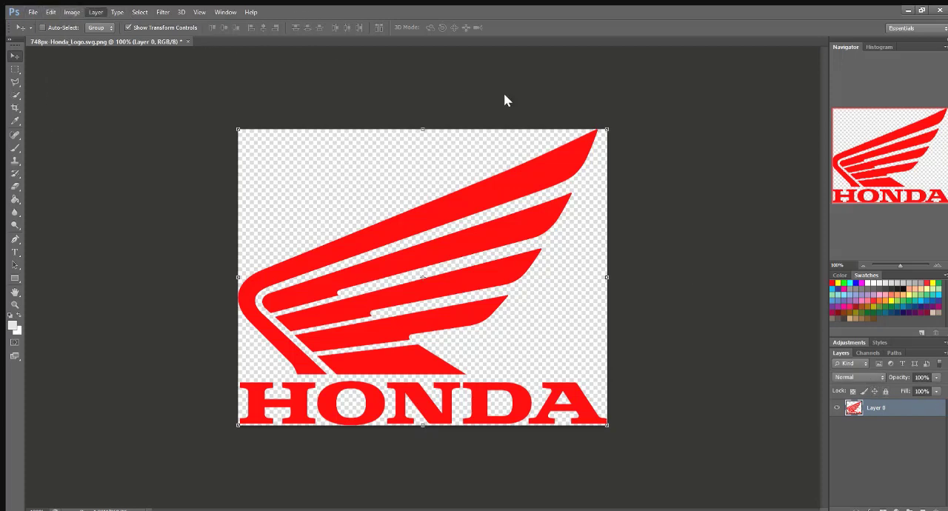
key("ctrl+shift+alt+n")
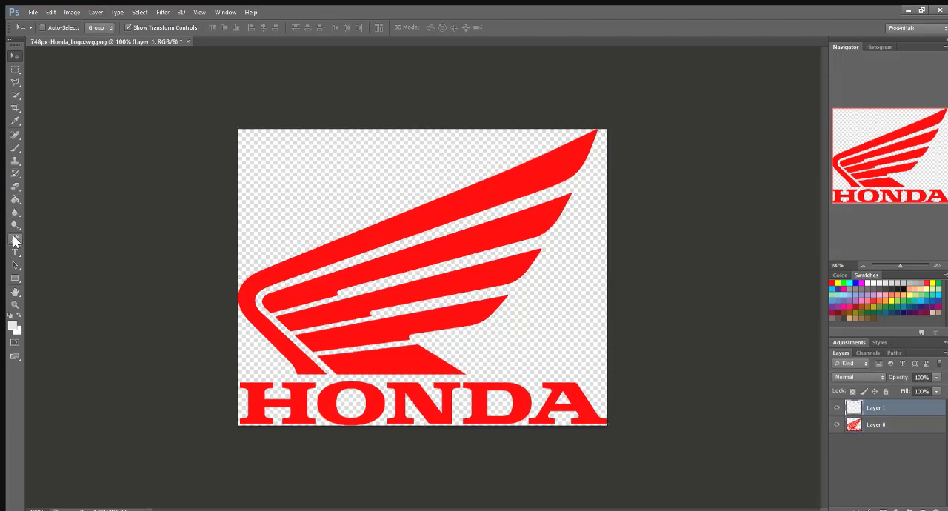
Step: Trace the outline of the long top feather, including its rounded bend and lower stem, as a closed Pen tool path
left_click(15, 239)
left_click_drag(899, 265, 904, 265)
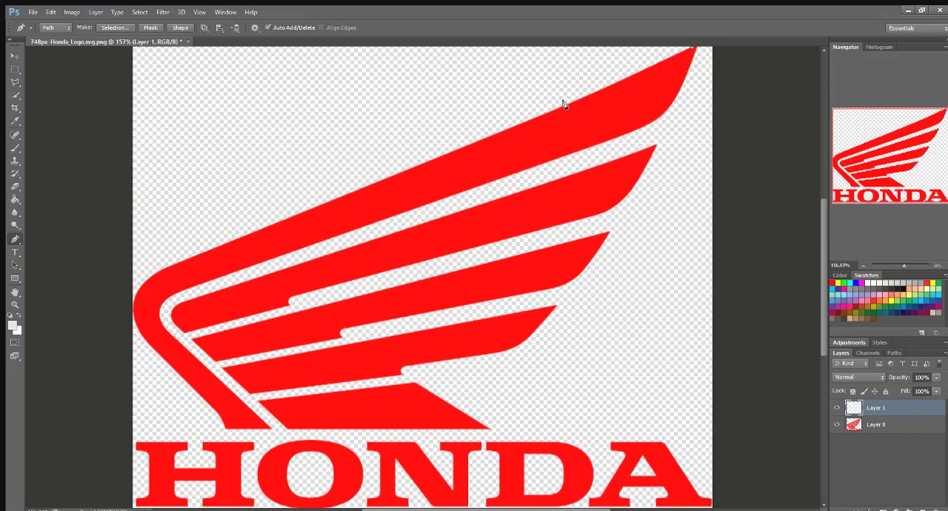
left_click(477, 142)
left_click(382, 179)
left_click(303, 212)
left_click(226, 242)
left_click(173, 263)
left_click(146, 282)
left_click(138, 292)
left_click(134, 301)
left_click(134, 315)
left_click(136, 326)
left_click(176, 372)
left_click(200, 395)
left_click(178, 344)
left_click(160, 319)
left_click(160, 311)
left_click(163, 302)
left_click(170, 297)
left_click(179, 293)
left_click(233, 272)
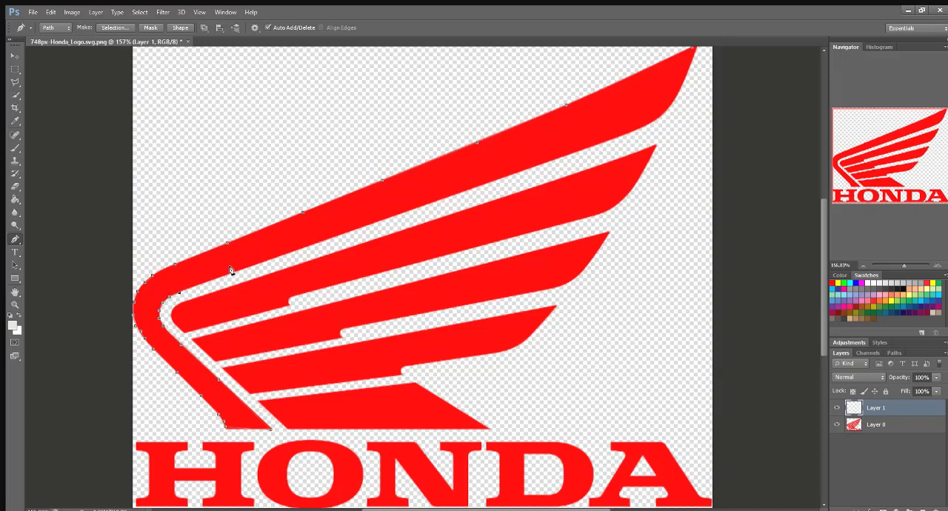
left_click(345, 232)
left_click(409, 211)
left_click(508, 175)
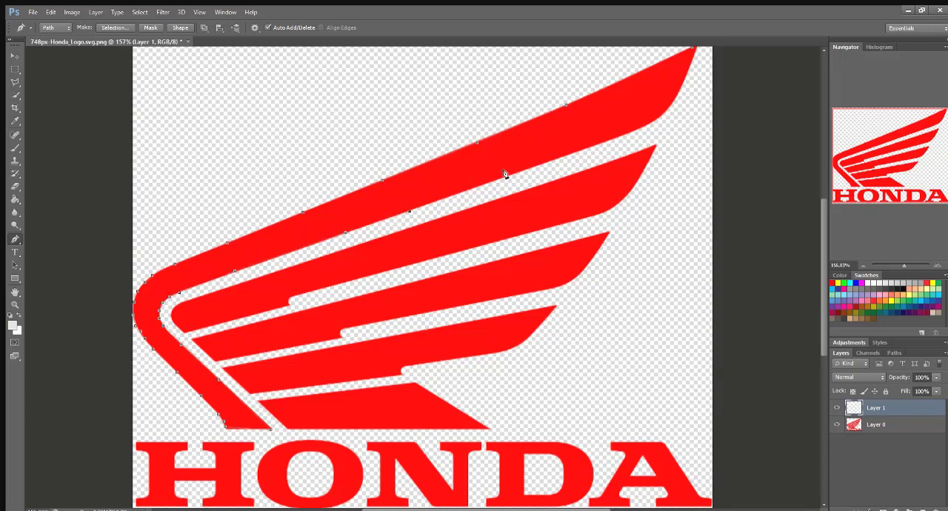
left_click(599, 143)
left_click(620, 135)
left_click(636, 131)
left_click(643, 126)
left_click(664, 115)
left_click(670, 104)
left_click(679, 93)
left_click(684, 74)
left_click(692, 46)
Step: Trace the second feather from the top as a closed path, following its curved tip and notched lower edge
left_click(655, 146)
left_click(508, 194)
left_click(444, 216)
left_click(380, 237)
left_click(303, 262)
left_click(242, 283)
left_click(189, 300)
left_click(387, 270)
left_click(506, 238)
left_click(574, 221)
left_click(598, 213)
left_click(607, 209)
left_click(619, 202)
left_click(656, 144)
Step: Trace the third feather of the wing with a path around its pointed tip and notched lower edge
left_click(190, 340)
left_click(608, 232)
left_click(575, 277)
left_click(569, 282)
left_click(557, 286)
left_click(541, 289)
left_click(483, 302)
left_click(418, 314)
left_click(370, 323)
left_click(340, 334)
left_click(212, 361)
Step: Trace the fourth feather of the wing with a path around its tip, lower notch and slanted inner end
left_click(220, 367)
left_click(553, 306)
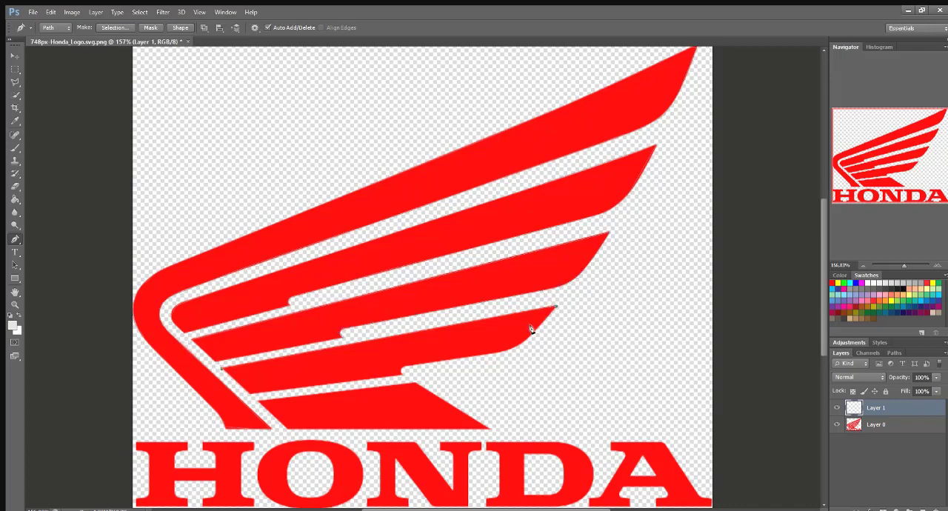
left_click(496, 351)
left_click(453, 360)
left_click(432, 361)
left_click(413, 363)
left_click(400, 374)
left_click(247, 393)
Step: Trace the short bottom feather of the wing as a closed path through its corners
left_click(258, 400)
left_click(413, 384)
left_click(488, 428)
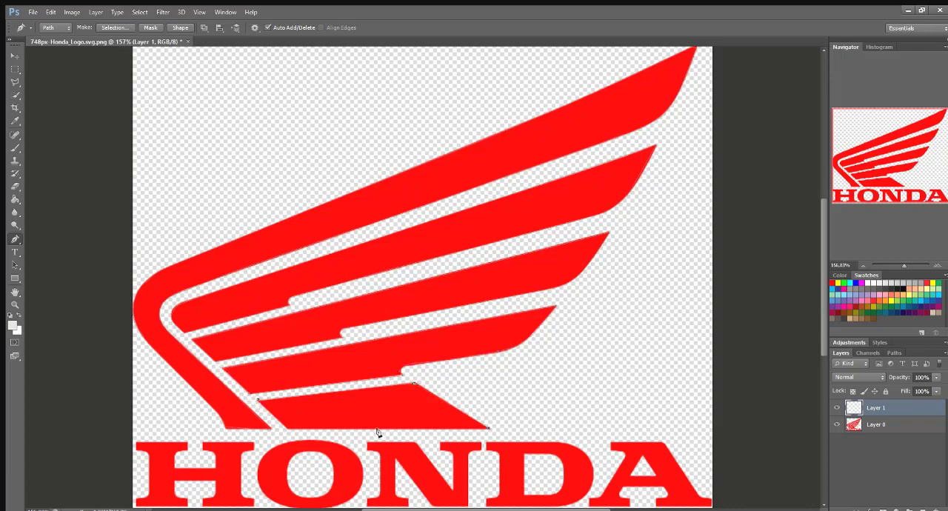
left_click(258, 400)
Step: Trace the outline of the letter H in the HONDA wordmark as a closed path, including its serifs and crossbar
left_click_drag(904, 264, 906, 264)
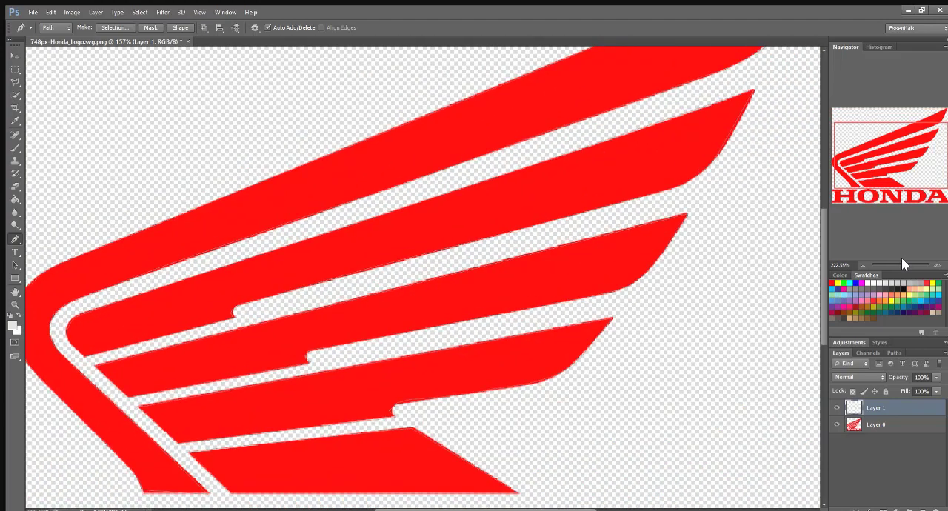
left_click_drag(822, 348, 809, 368)
left_click_drag(482, 508, 457, 503)
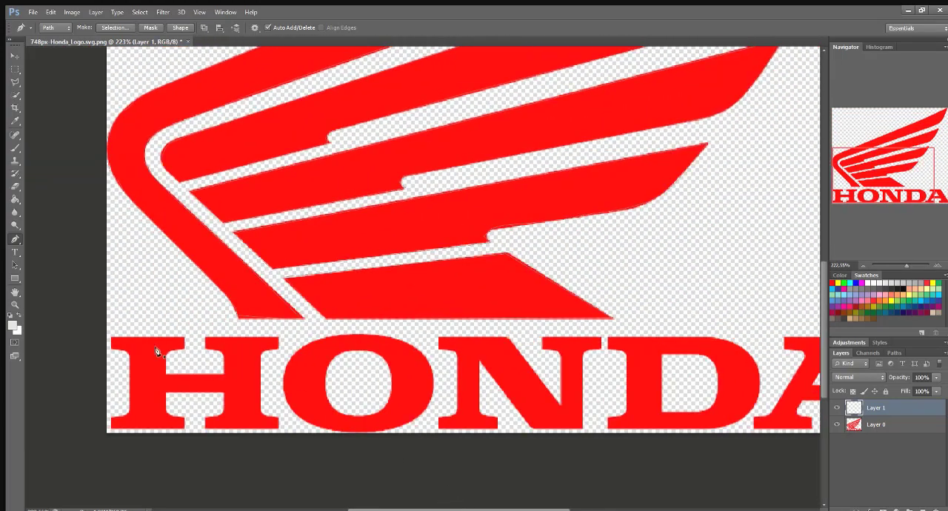
left_click(111, 339)
left_click(184, 339)
left_click(185, 347)
left_click(177, 350)
left_click(170, 351)
left_click(167, 356)
left_click(163, 372)
left_click(223, 357)
left_click(216, 351)
left_click(206, 348)
left_click(205, 339)
left_click(277, 339)
left_click(261, 358)
left_click(259, 407)
left_click(275, 414)
left_click(276, 427)
left_click(165, 393)
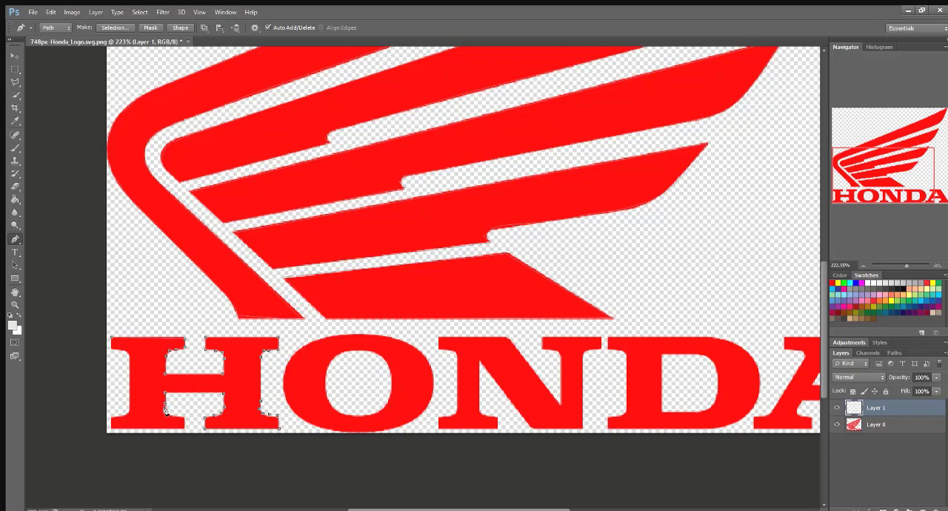
left_click(184, 415)
left_click(185, 429)
left_click(112, 429)
left_click(112, 418)
left_click(130, 359)
left_click(111, 339)
Step: Trace the outer edge of the letter O in the HONDA wordmark with closely spaced anchor points
left_click(357, 334)
left_click(370, 336)
left_click(382, 337)
left_click(393, 340)
left_click(408, 343)
left_click(419, 351)
left_click(428, 361)
left_click(432, 371)
left_click(433, 381)
left_click(434, 393)
left_click(431, 404)
left_click(422, 412)
left_click(387, 430)
left_click(371, 432)
left_click(355, 433)
left_click(337, 432)
left_click(326, 431)
left_click(314, 428)
left_click(303, 422)
left_click(287, 407)
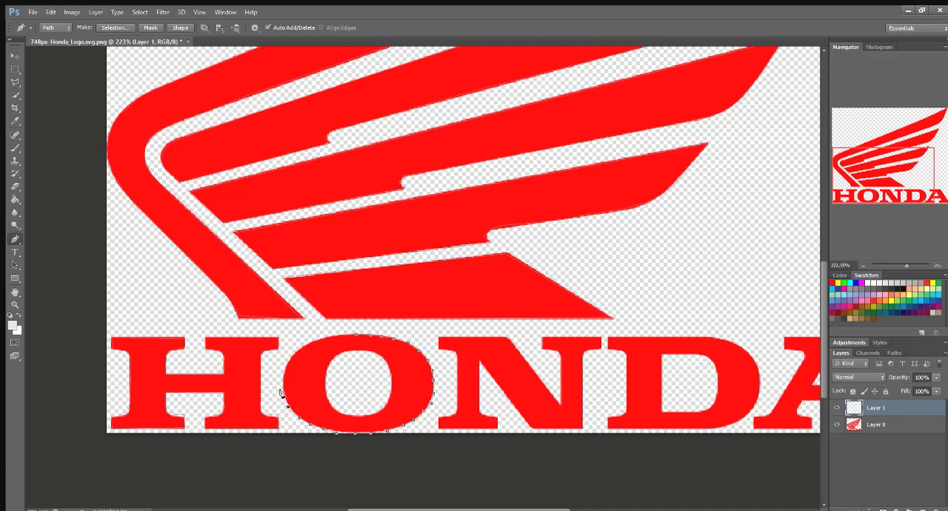
left_click(283, 379)
left_click(287, 364)
left_click(298, 351)
left_click(309, 343)
left_click(321, 338)
left_click(330, 335)
Step: Trace the inner opening of the letter O as a separate closed path
left_click(359, 350)
left_click(374, 352)
left_click(381, 355)
left_click(386, 360)
left_click(392, 369)
left_click(393, 378)
left_click(383, 404)
left_click(367, 412)
left_click(339, 414)
left_click(329, 405)
left_click(326, 395)
left_click(325, 380)
left_click(359, 350)
Step: Trace the outline of the letter N in the HONDA wordmark as a closed path around its serifs and diagonal
left_click_drag(445, 509, 498, 506)
left_click(317, 338)
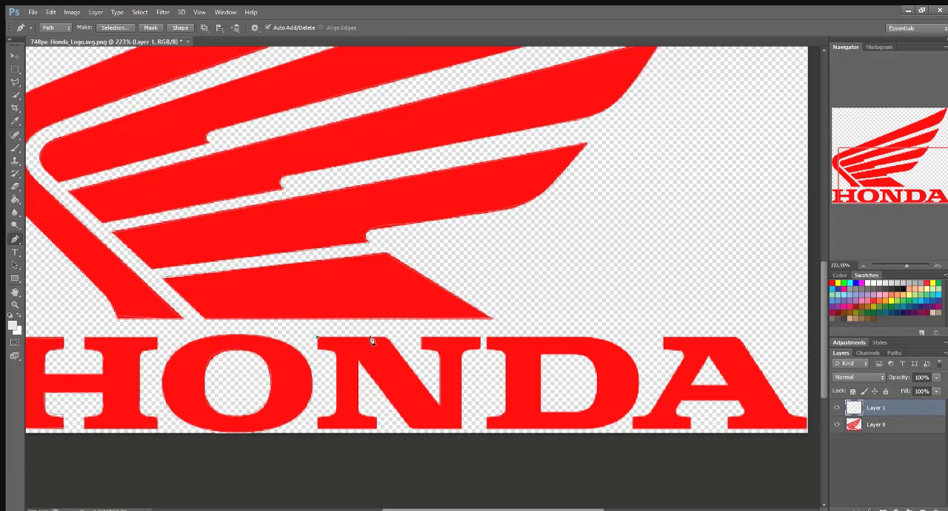
left_click(387, 337)
left_click(438, 404)
left_click(420, 338)
left_click(480, 337)
left_click(460, 356)
left_click(461, 427)
left_click(409, 428)
left_click(360, 415)
left_click(375, 416)
left_click(376, 428)
left_click(317, 428)
left_click(338, 408)
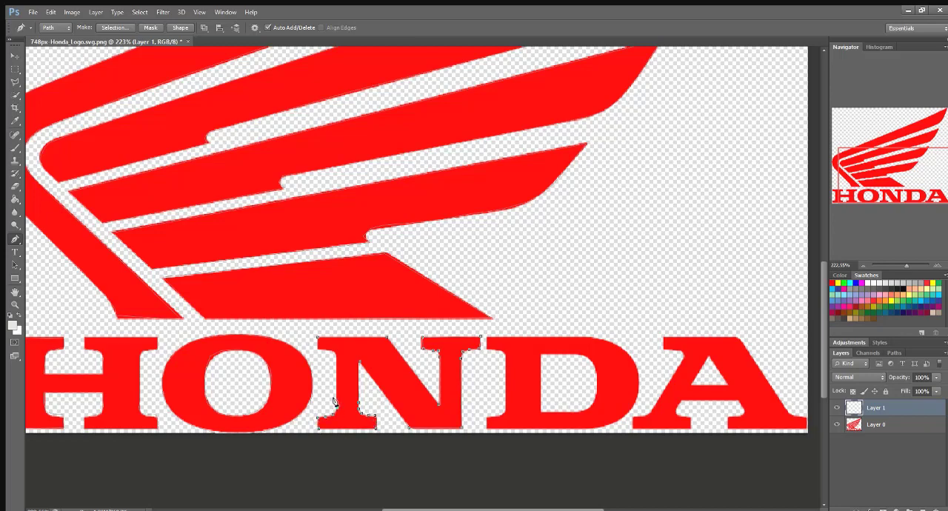
left_click(314, 338)
Step: Trace the outer outline of the letter D in the HONDA wordmark as a closed path, following its serifs and curved side
left_click(486, 351)
left_click(496, 351)
left_click(505, 357)
left_click(501, 415)
left_click(486, 418)
left_click(487, 429)
left_click(495, 429)
left_click(508, 429)
left_click(541, 429)
left_click(583, 429)
left_click(595, 428)
left_click(606, 425)
left_click(618, 422)
left_click(628, 414)
left_click(638, 392)
left_click(640, 380)
left_click(637, 368)
left_click(631, 354)
left_click(619, 346)
left_click(608, 339)
left_click(595, 337)
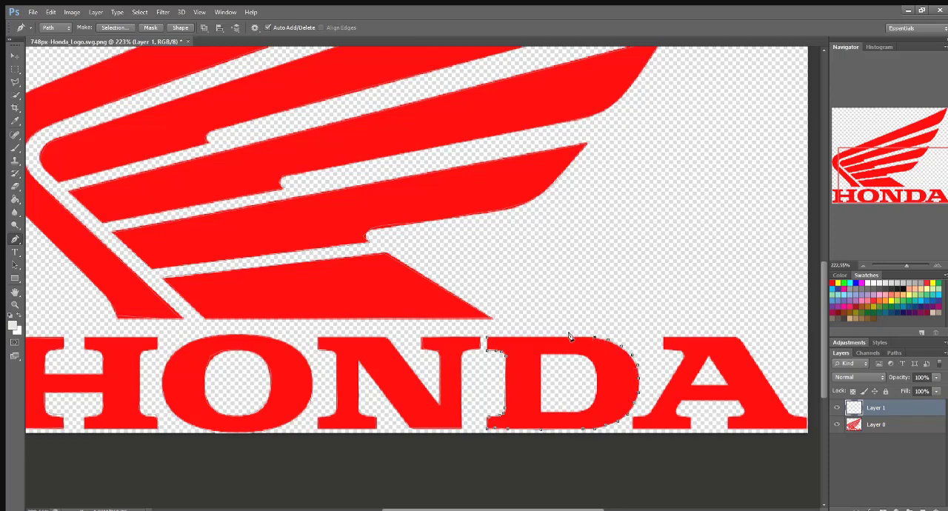
left_click(487, 339)
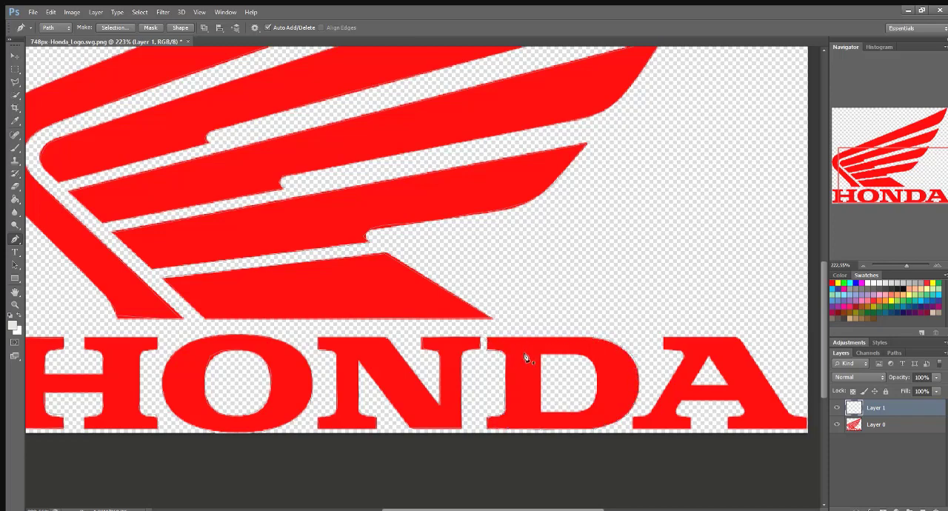
Step: Trace the inner opening of the letter D as a separate closed path
left_click(541, 412)
left_click(580, 412)
left_click(588, 409)
left_click(593, 402)
left_click(598, 394)
left_click(597, 379)
left_click(540, 353)
Step: Trace the outline of the letter A in the HONDA wordmark and its triangular inner opening as closed paths
left_click(662, 339)
left_click(691, 428)
left_click(737, 403)
left_click(661, 338)
left_click(707, 358)
left_click(691, 384)
Step: Stroke the traced logo and lettering paths on Layer 1 with the white foreground color
left_click_drag(822, 334, 800, 320)
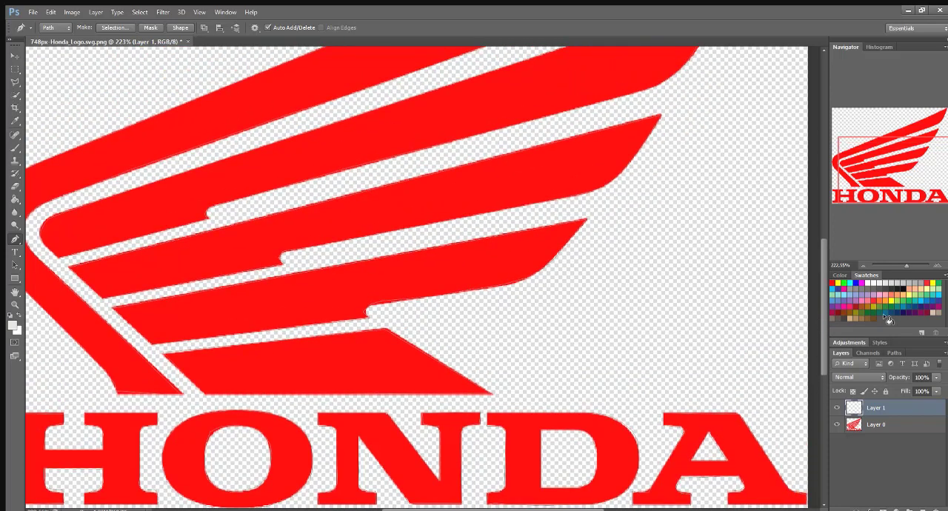
left_click_drag(905, 265, 900, 265)
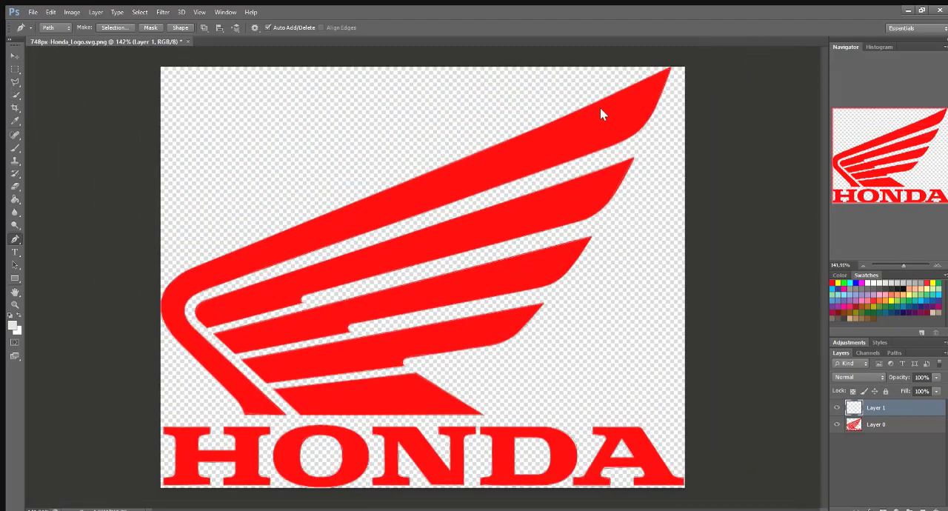
key("i")
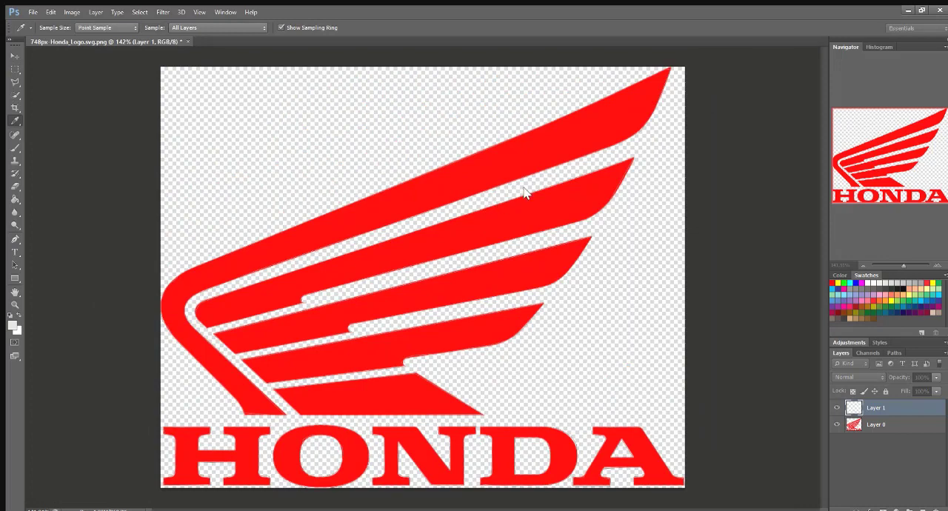
key("p")
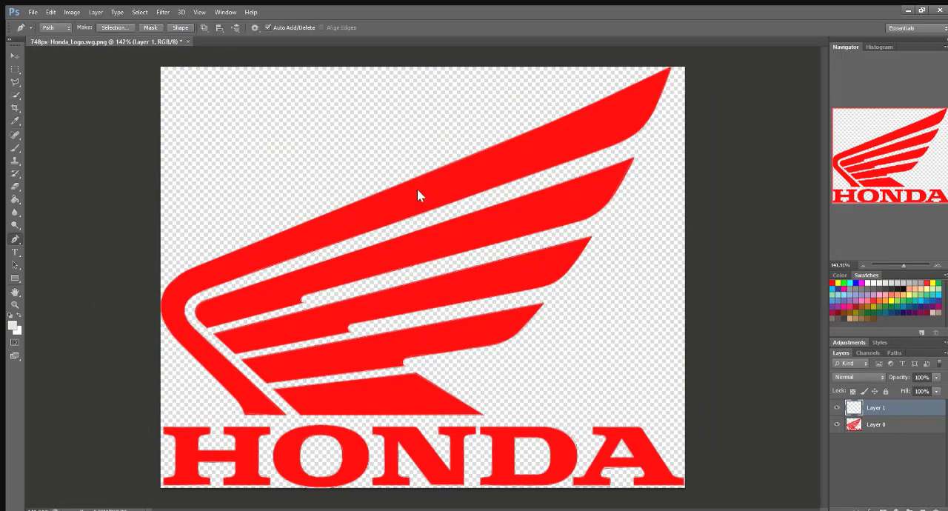
Step: Set the foreground color to black and stroke the traced paths on Layer 1 with the 1-pixel brush
left_click(899, 285)
key("i")
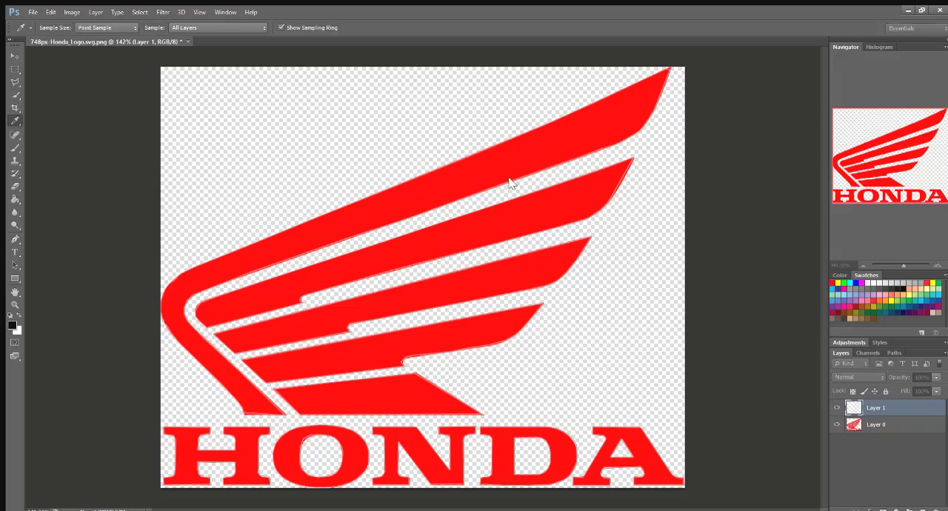
key("p")
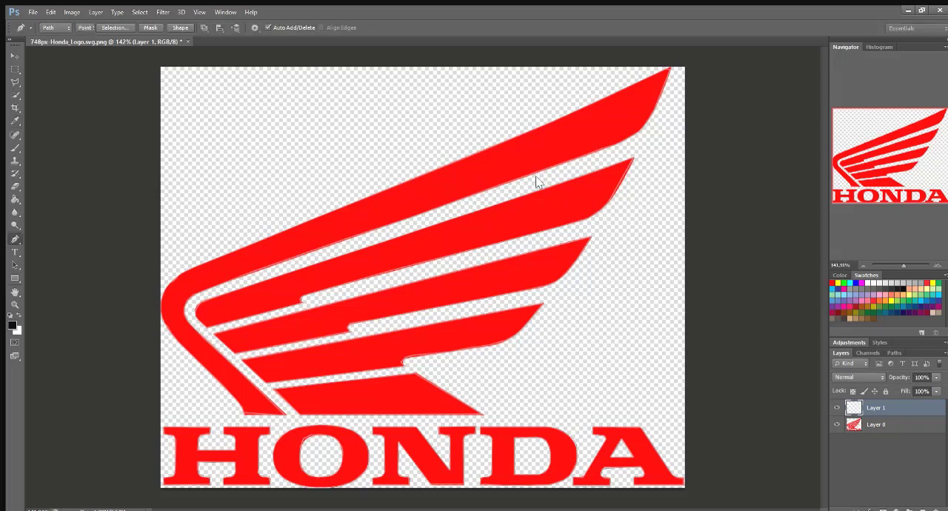
Step: Increase the Brush tool's size by three increments for a thicker outline
left_click(14, 147)
left_click(53, 28)
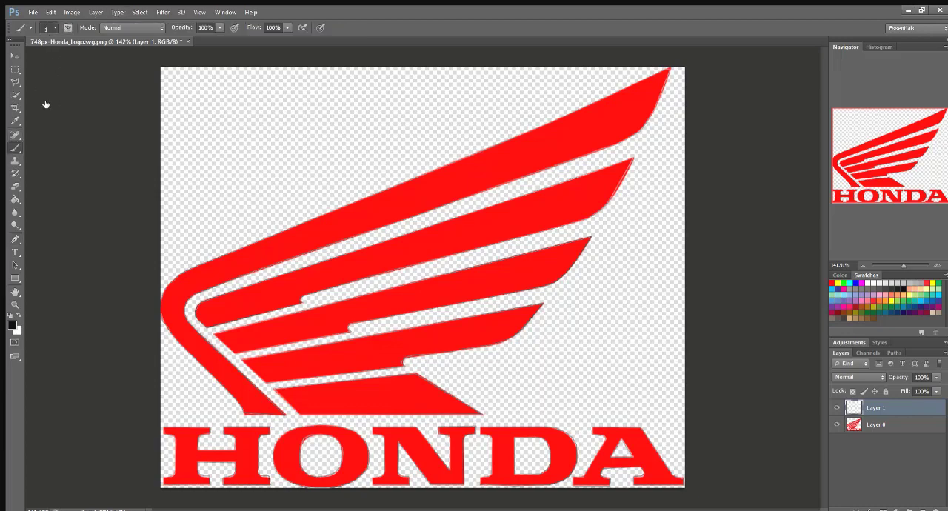
key("bracketright")
key("bracketright")
key("bracketright")
key("bracketright")
key("bracketright")
key("bracketright")
key("bracketright")
key("bracketright")
Step: Stroke all the wing and lettering paths on Layer 1 in black with the enlarged brush
left_click(15, 238)
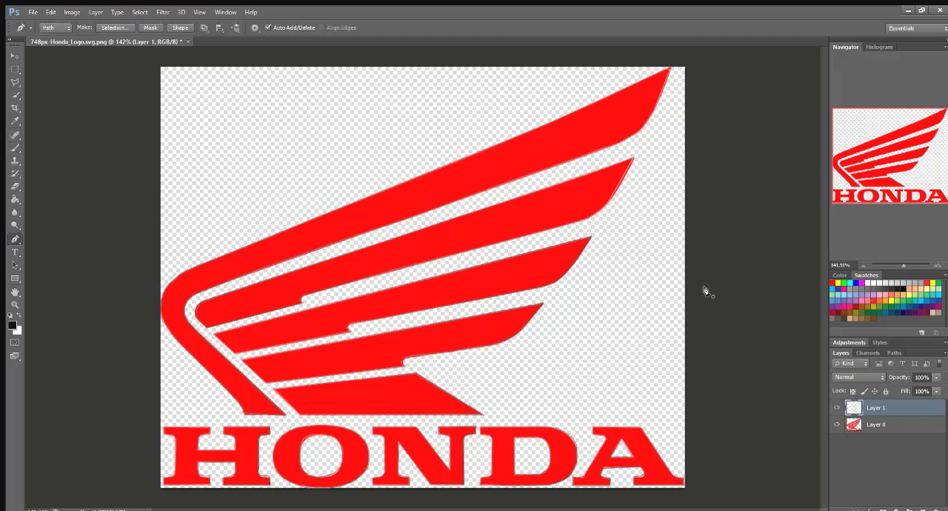
left_click(639, 294)
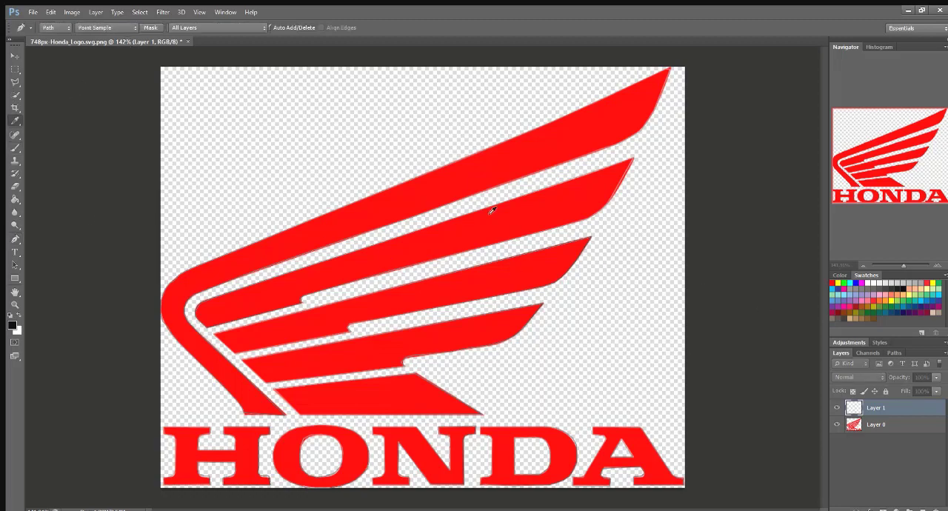
left_click(547, 179)
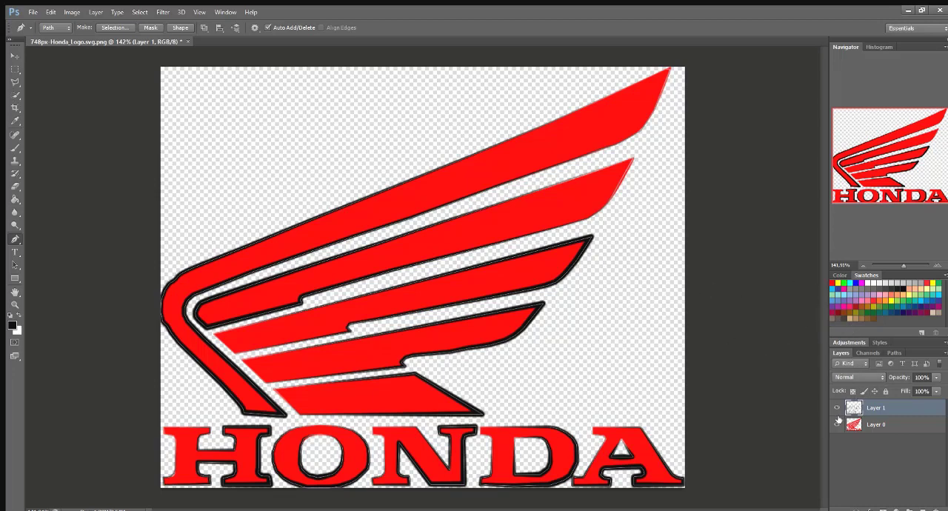
key("i")
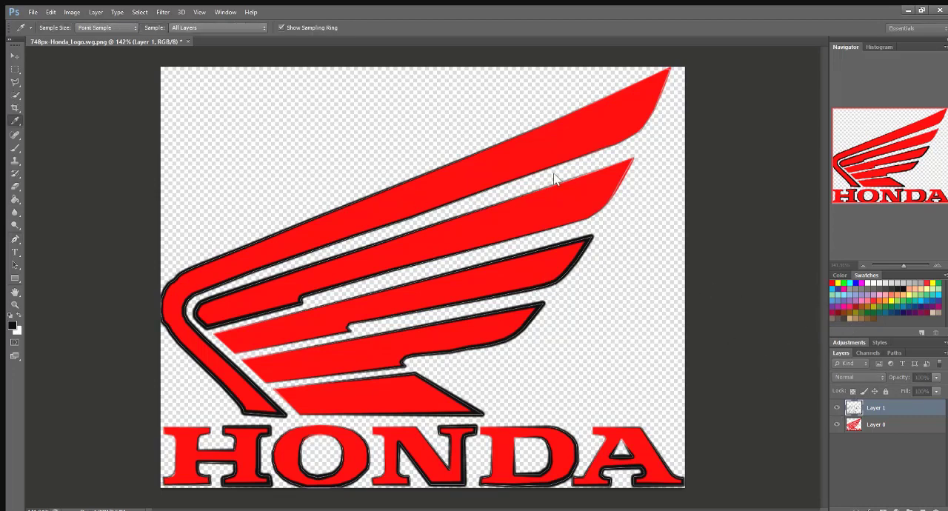
key("p")
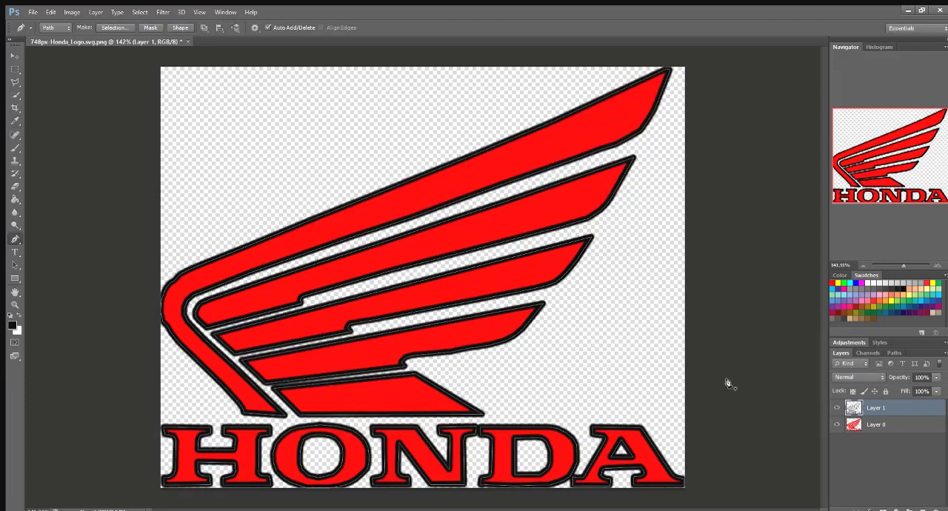
Step: Toggle the visibility of Layer 0 to examine the black outlines on Layer 1 without the red logo
left_click_drag(905, 266, 900, 266)
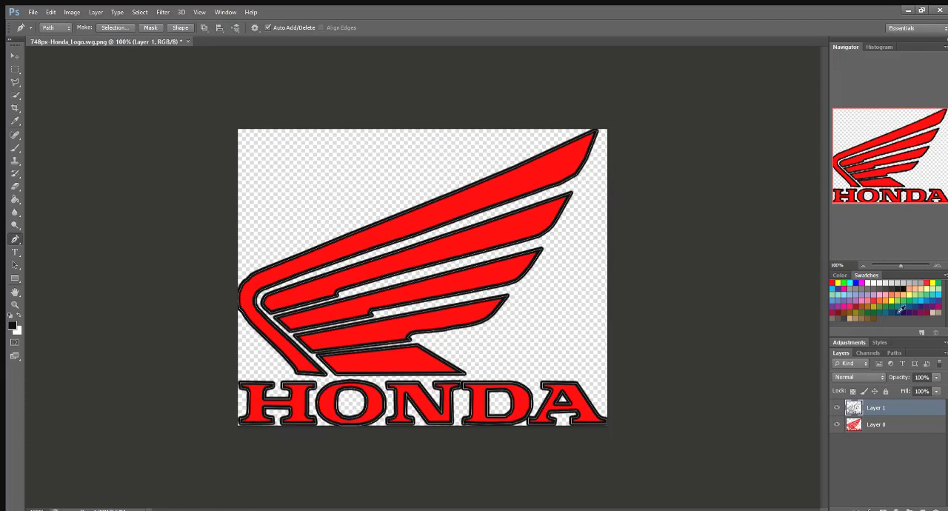
left_click(838, 424)
left_click(837, 425)
left_click(838, 424)
left_click(838, 425)
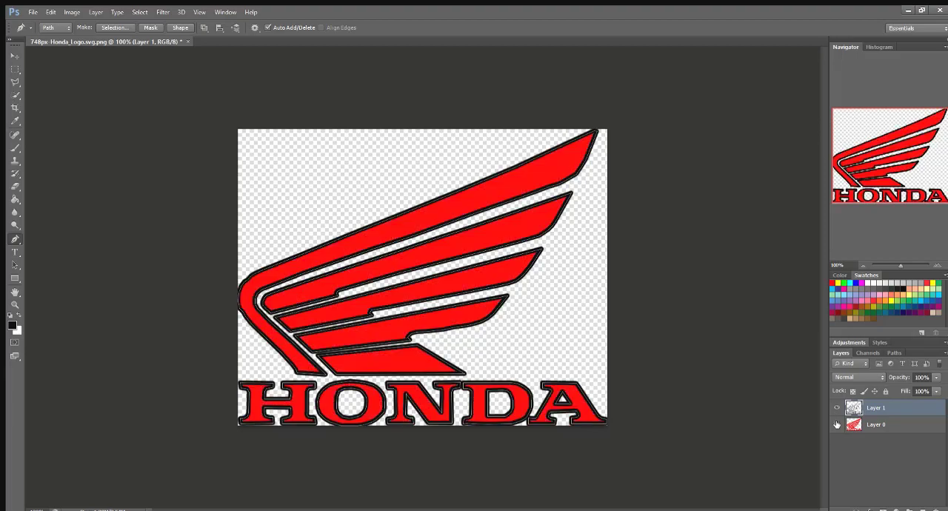